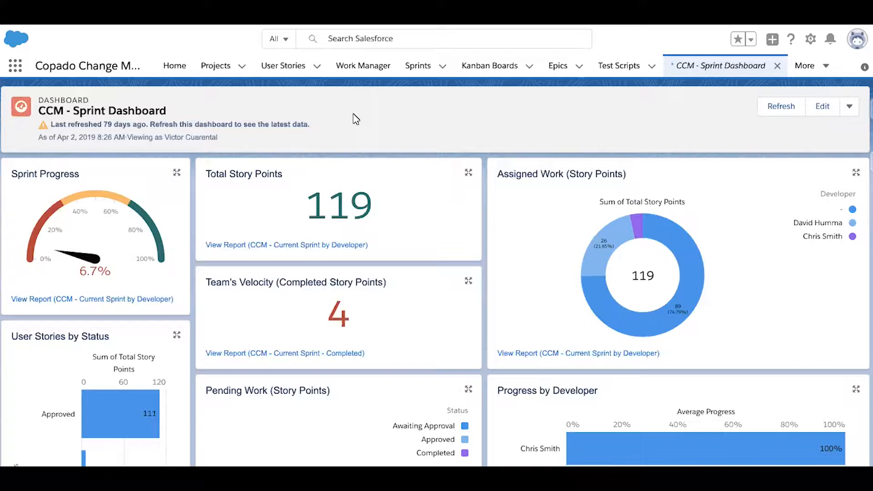
{"action": "scroll", "coordinate": [353, 113], "scroll_direction": "down", "scroll_amount": 2}
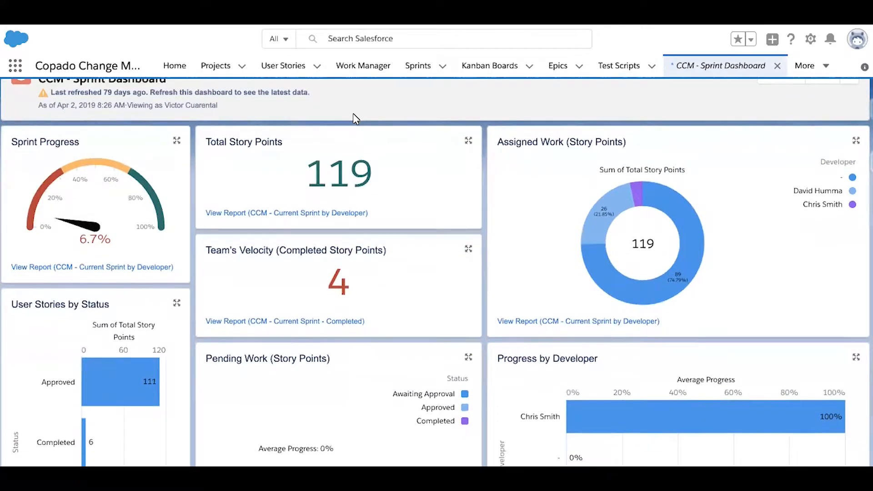
{"action": "scroll", "coordinate": [352, 114], "scroll_direction": "down", "scroll_amount": 1}
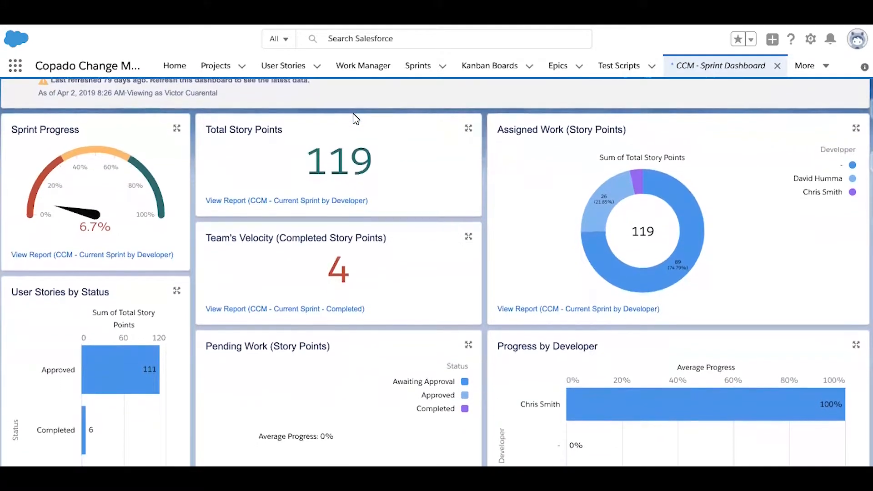
{"action": "scroll", "coordinate": [352, 119], "scroll_direction": "down", "scroll_amount": 1}
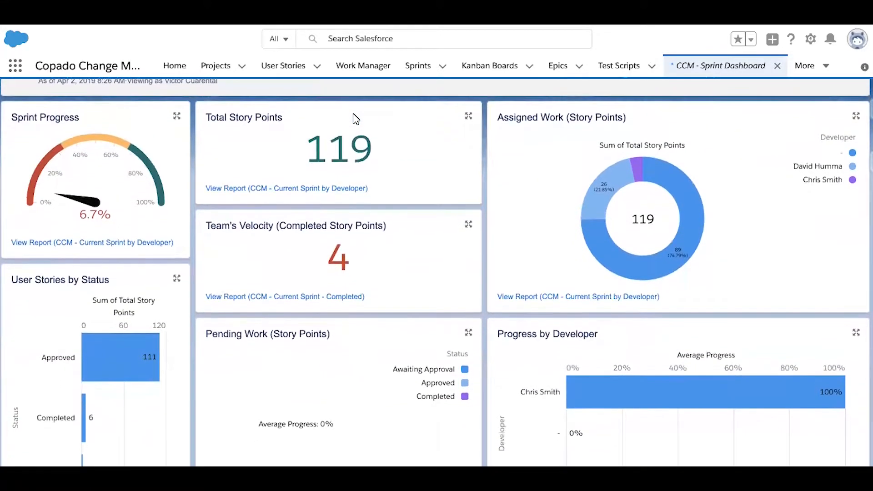
{"action": "scroll", "coordinate": [353, 118], "scroll_direction": "down", "scroll_amount": 1}
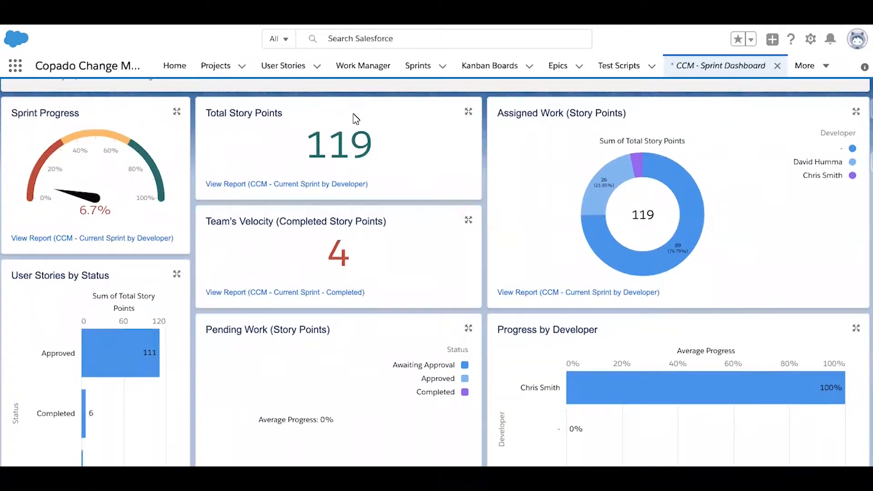
{"action": "scroll", "coordinate": [353, 118], "scroll_direction": "down", "scroll_amount": 2}
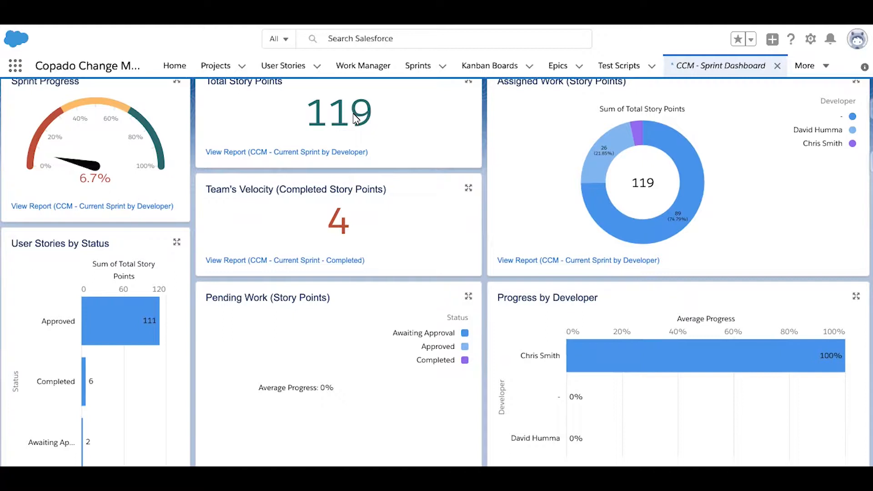
{"action": "scroll", "coordinate": [355, 118], "scroll_direction": "up", "scroll_amount": 3}
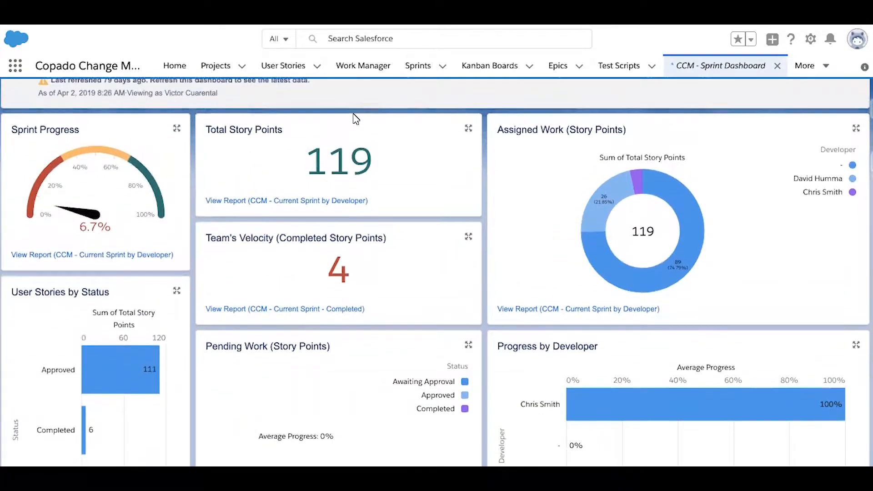
{"action": "scroll", "coordinate": [355, 118], "scroll_direction": "up", "scroll_amount": 1}
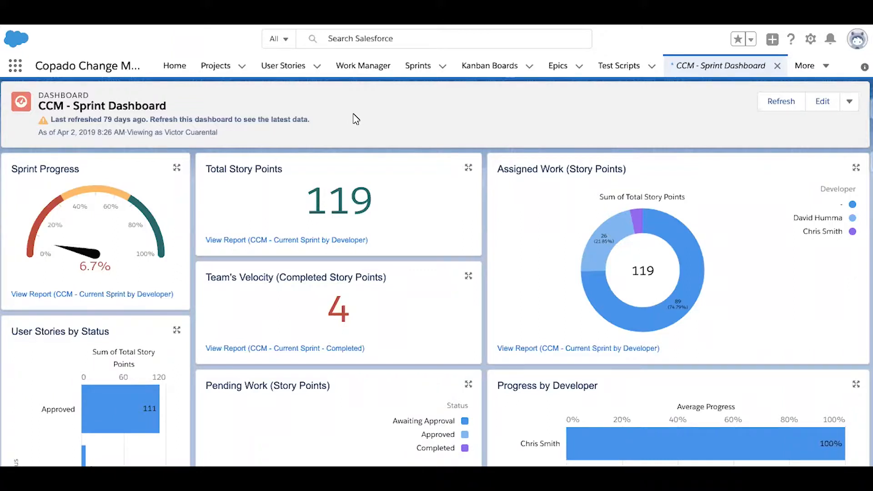
{"action": "scroll", "coordinate": [355, 119], "scroll_direction": "up", "scroll_amount": 1}
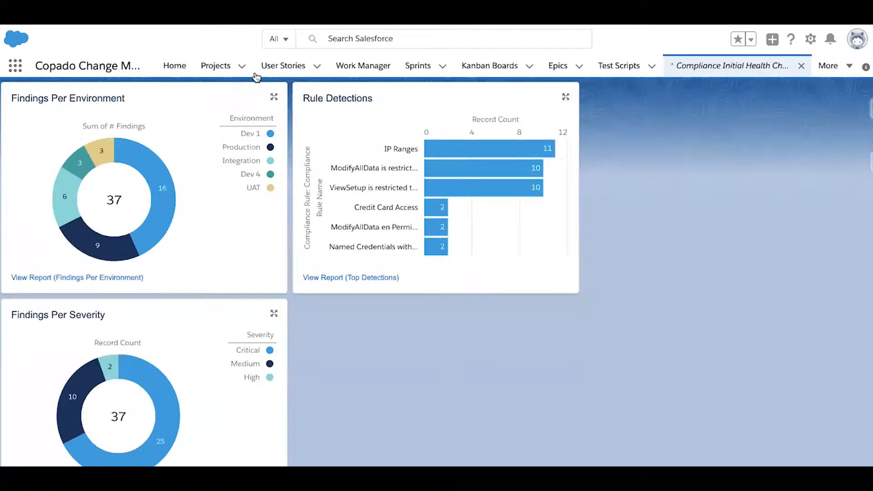
{"action": "scroll", "coordinate": [254, 77], "scroll_direction": "down", "scroll_amount": 1}
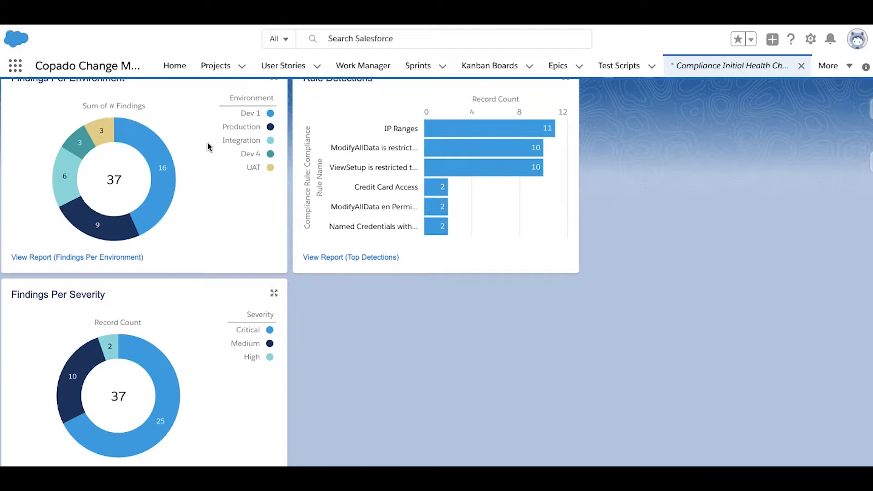
{"action": "scroll", "coordinate": [209, 146], "scroll_direction": "up", "scroll_amount": 1}
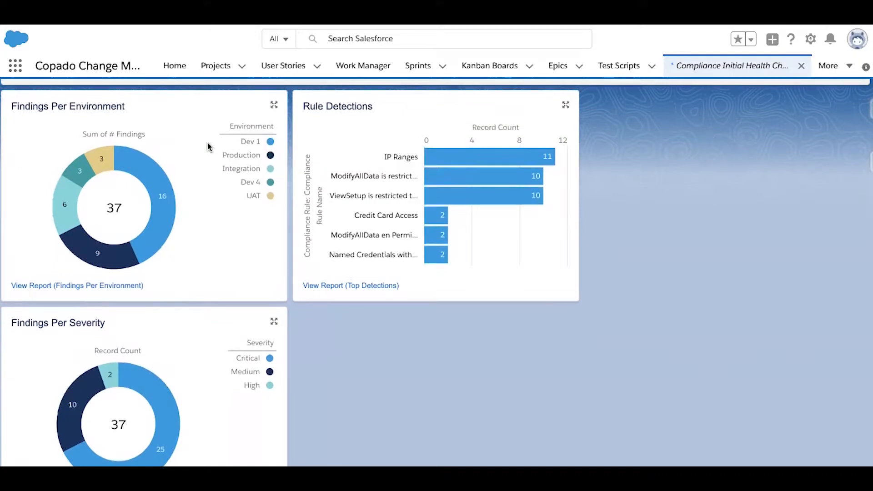
{"action": "scroll", "coordinate": [177, 134], "scroll_direction": "up", "scroll_amount": 1}
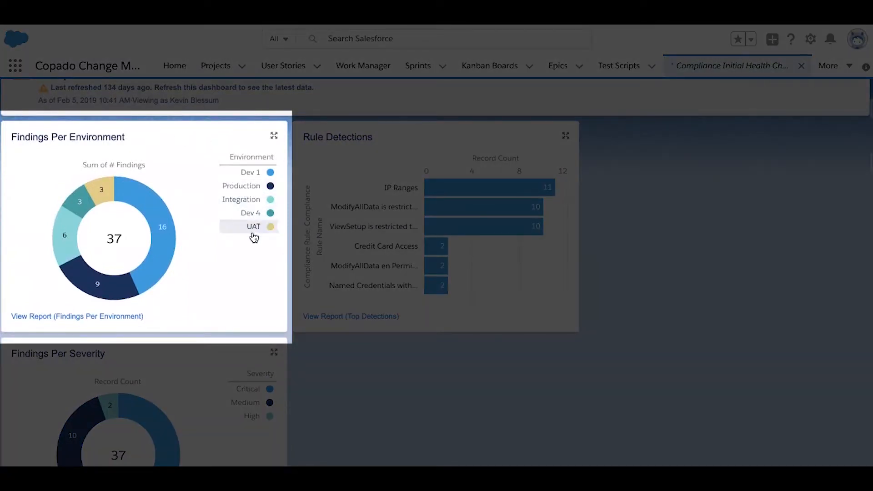
{"action": "scroll", "coordinate": [252, 250], "scroll_direction": "down", "scroll_amount": 2}
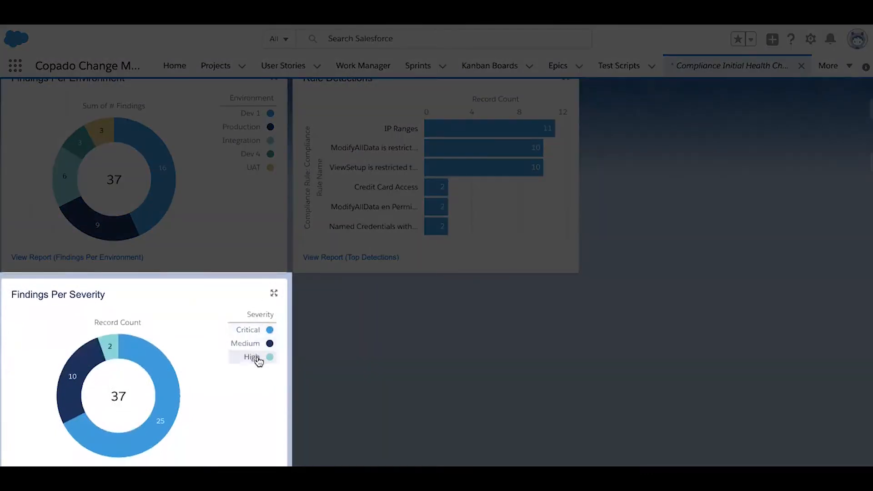
{"action": "scroll", "coordinate": [255, 380], "scroll_direction": "up", "scroll_amount": 1}
{"action": "scroll", "coordinate": [255, 380], "scroll_direction": "up", "scroll_amount": 3}
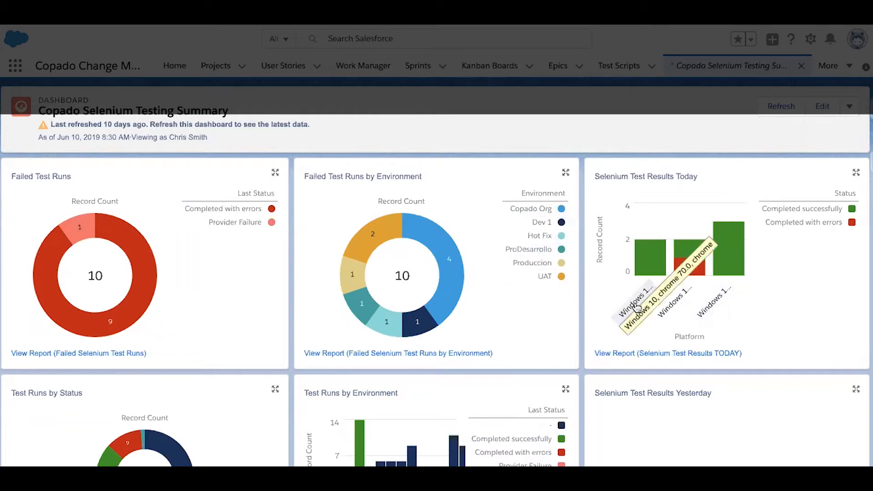
{"action": "scroll", "coordinate": [633, 307], "scroll_direction": "down", "scroll_amount": 1}
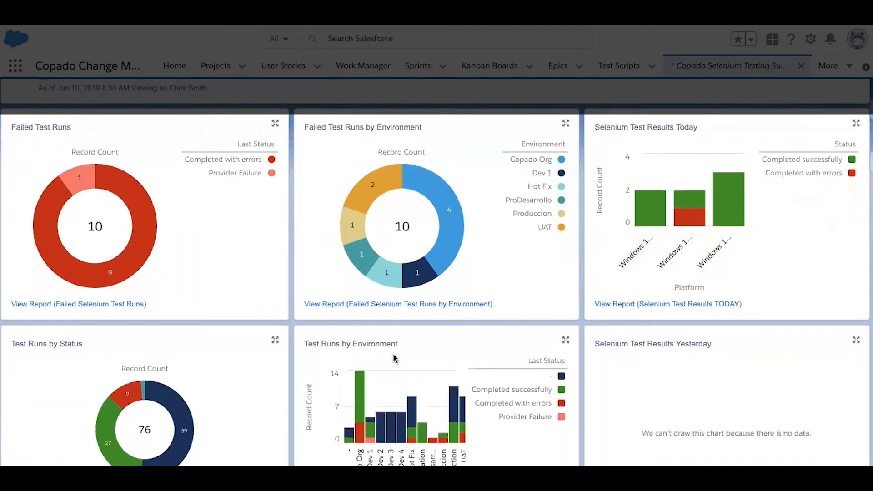
{"action": "scroll", "coordinate": [252, 371], "scroll_direction": "down", "scroll_amount": 2}
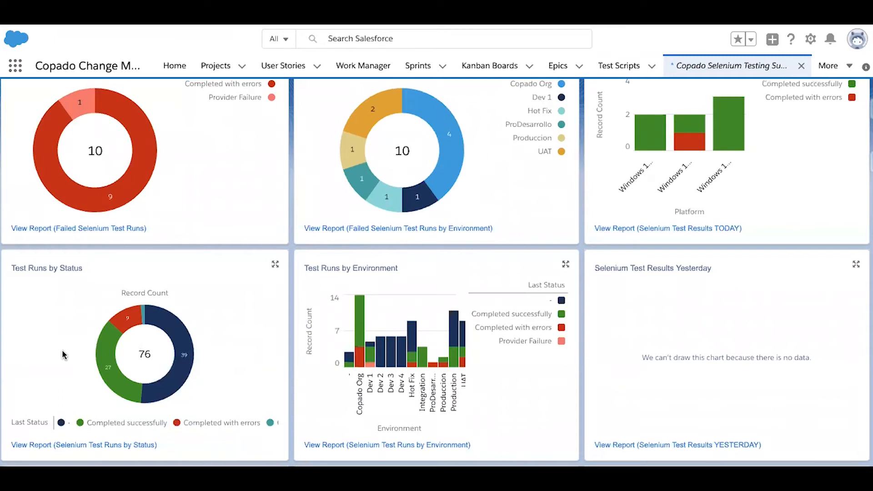
{"action": "scroll", "coordinate": [63, 354], "scroll_direction": "up", "scroll_amount": 3}
{"action": "scroll", "coordinate": [63, 354], "scroll_direction": "up", "scroll_amount": 2}
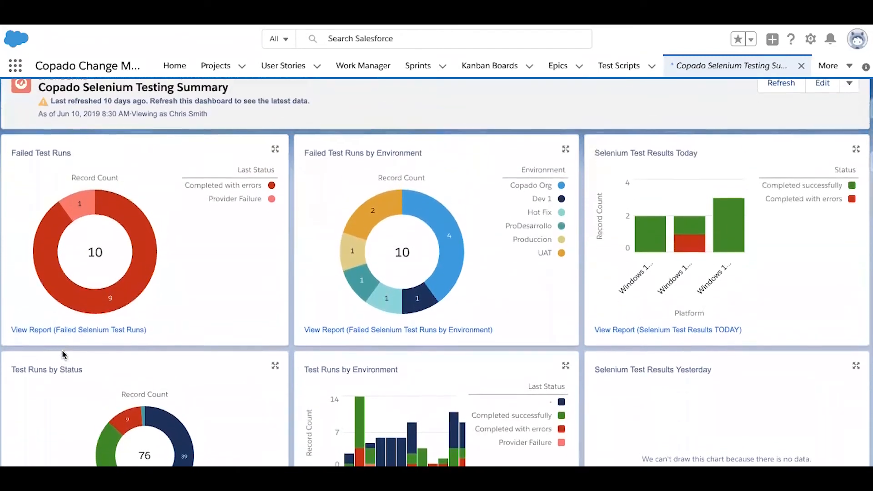